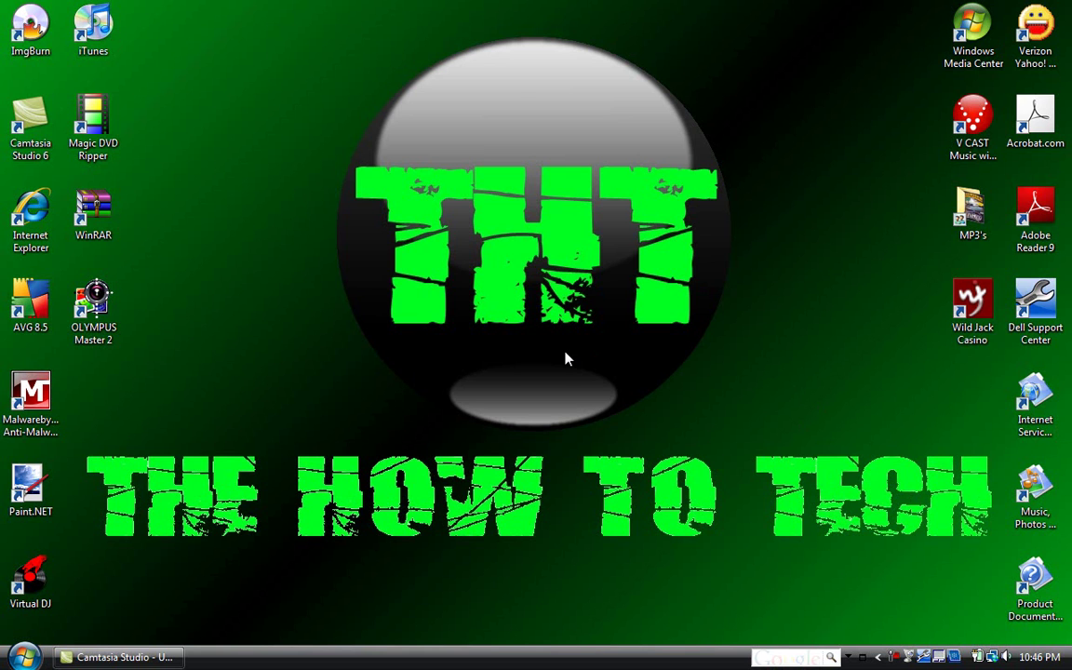
Reveal the top-edge dock with the Firefox, iTunes and Paint.NET launchers
{"action": "mouse_move", "coordinate": [291, 3]}
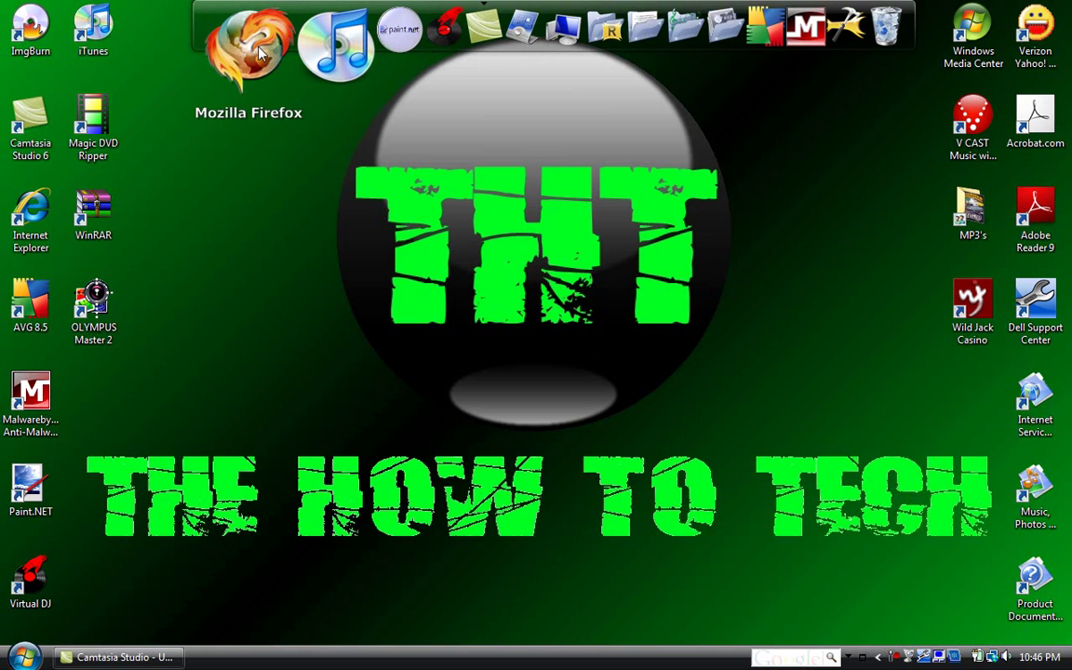
Launch Firefox and search Google for 'eViacam', correcting the typo first
{"action": "left_click", "coordinate": [260, 53]}
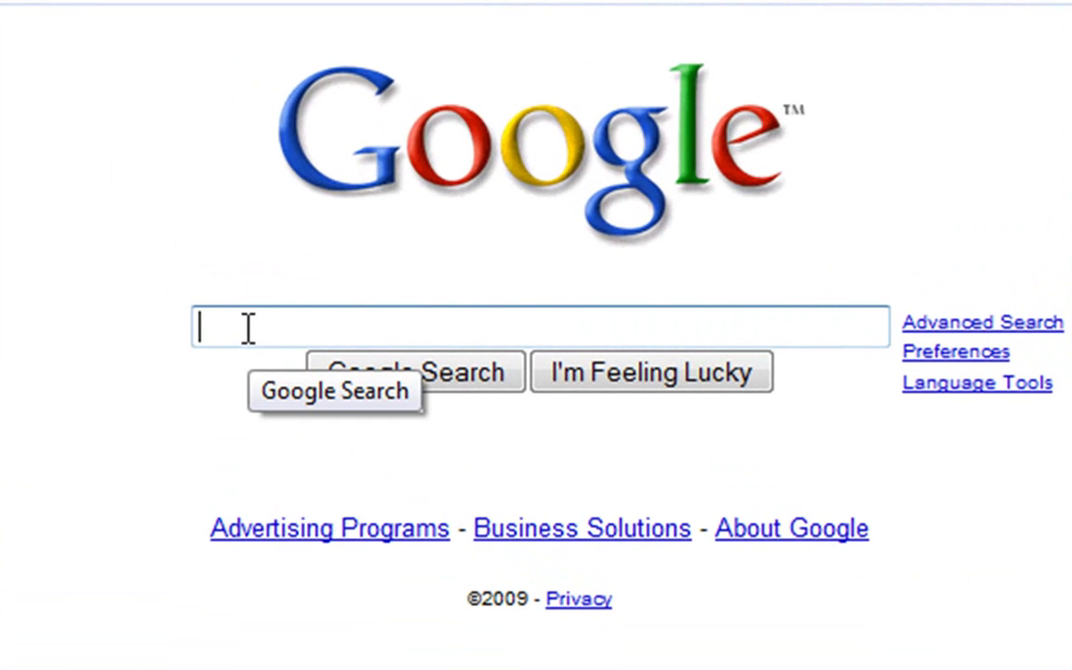
{"action": "type", "text": "eVia"}
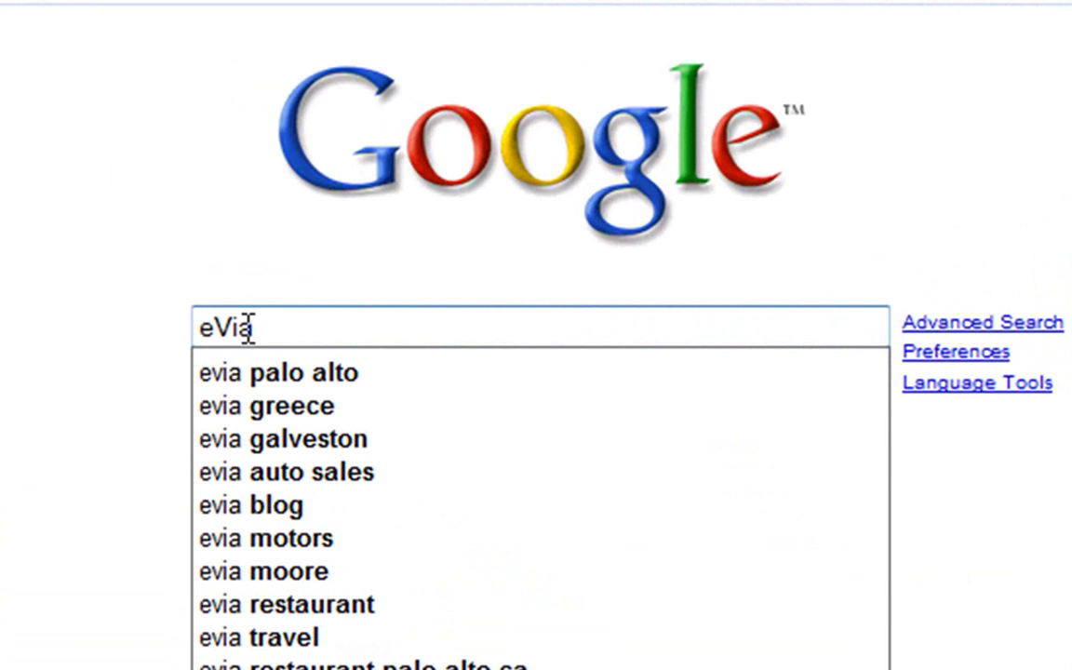
{"action": "type", "text": " ca"}
{"action": "key", "text": "BackSpace"}
{"action": "key", "text": "BackSpace"}
{"action": "key", "text": "BackSpace"}
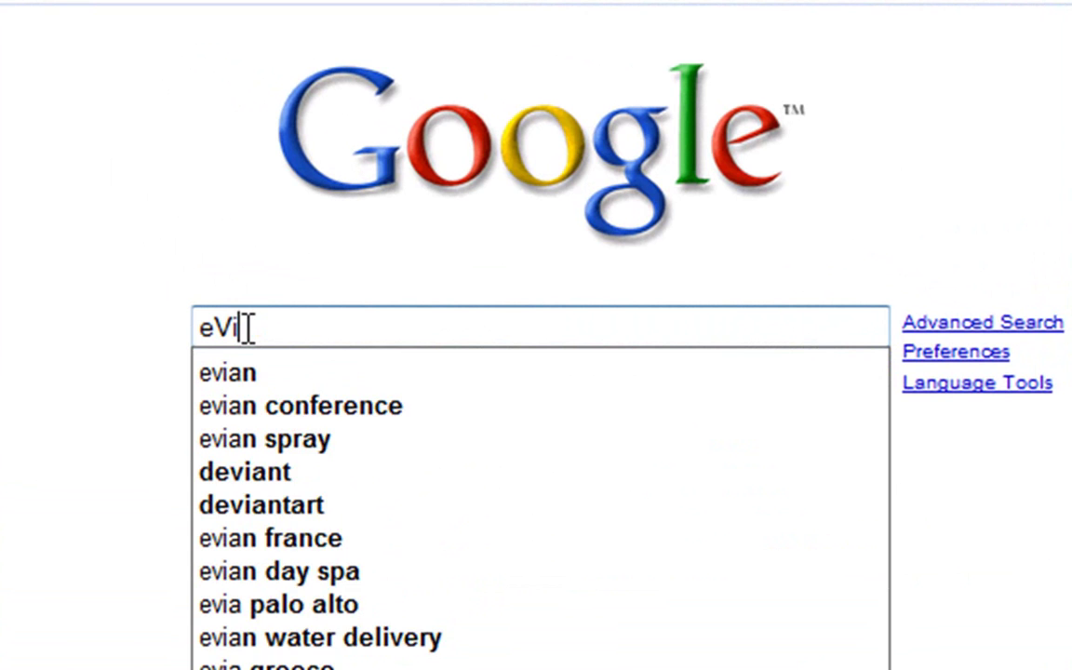
{"action": "type", "text": "acam"}
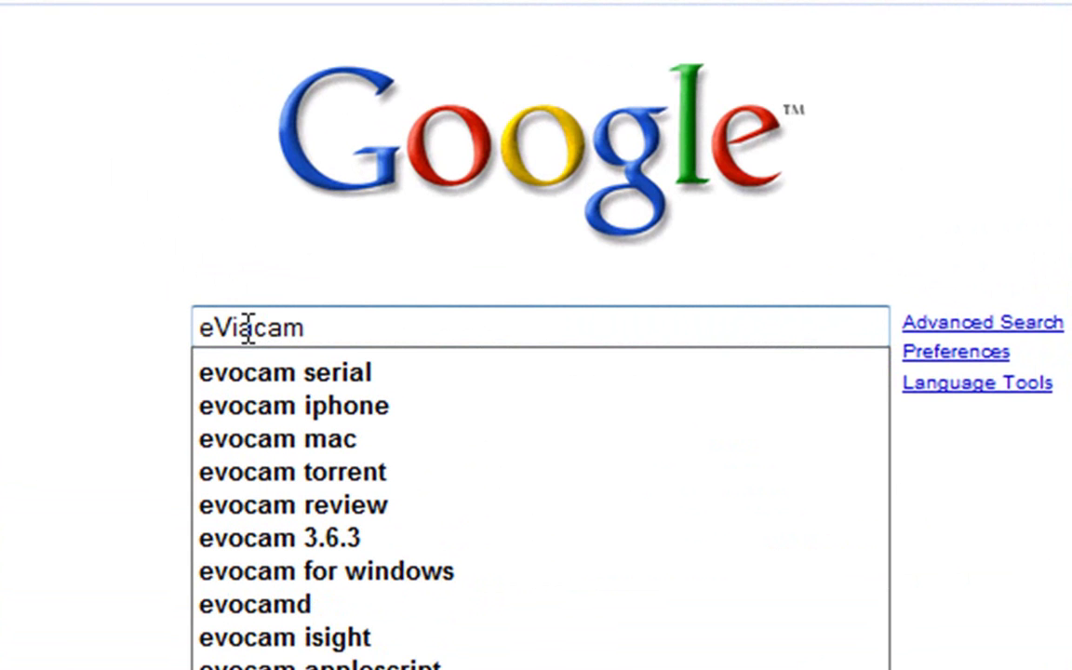
{"action": "key", "text": "Return"}
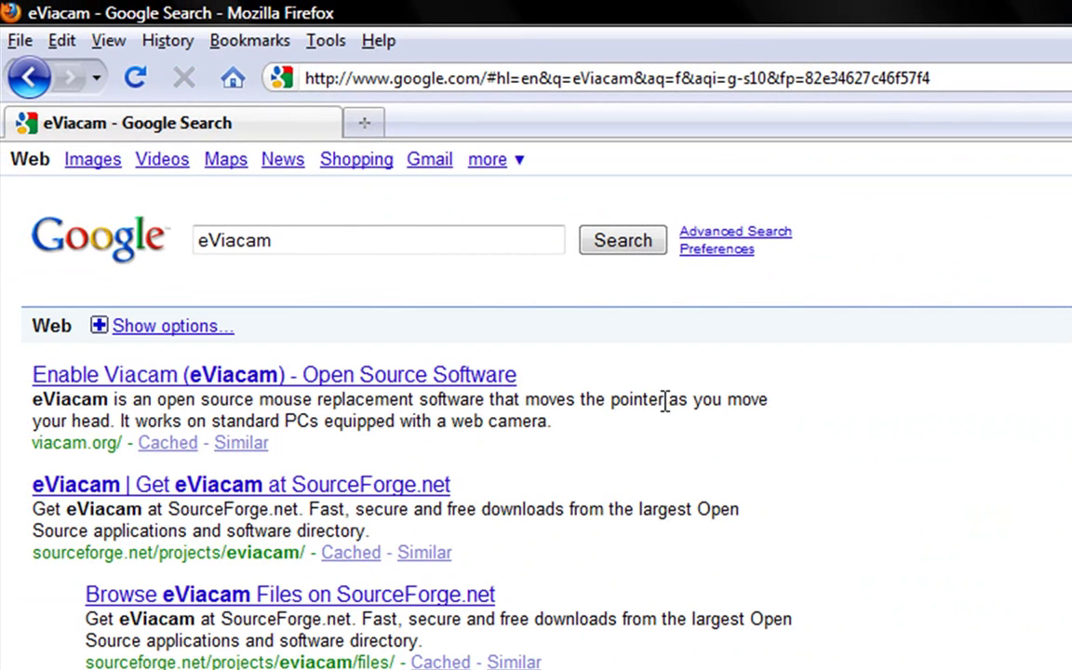
Open the 'Enable Viacam (eViacam) - Open Source Software' result and its Download eViacam link
{"action": "left_click", "coordinate": [435, 380]}
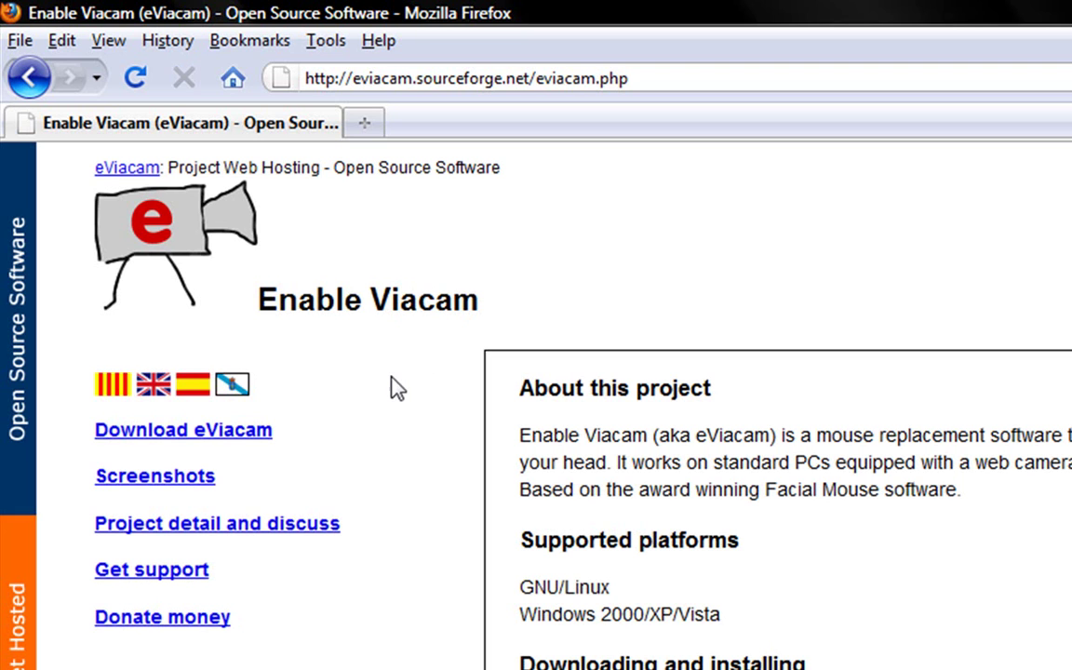
{"action": "left_click", "coordinate": [230, 447]}
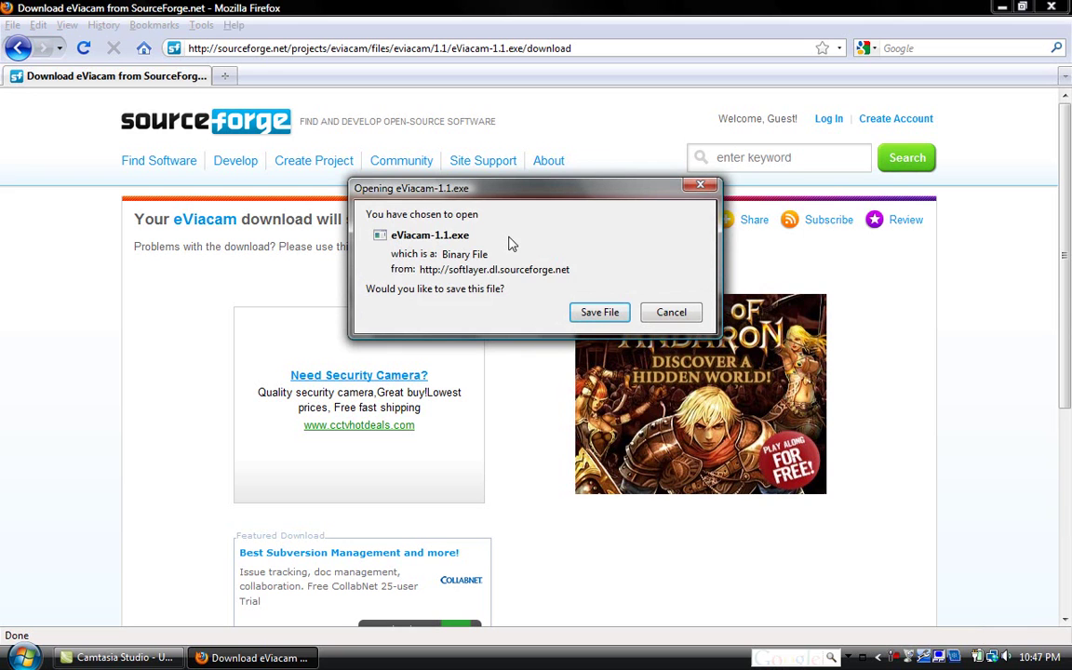
Choose Save File and save eViacam-1.1.exe to the Desktop
{"action": "left_click", "coordinate": [584, 314]}
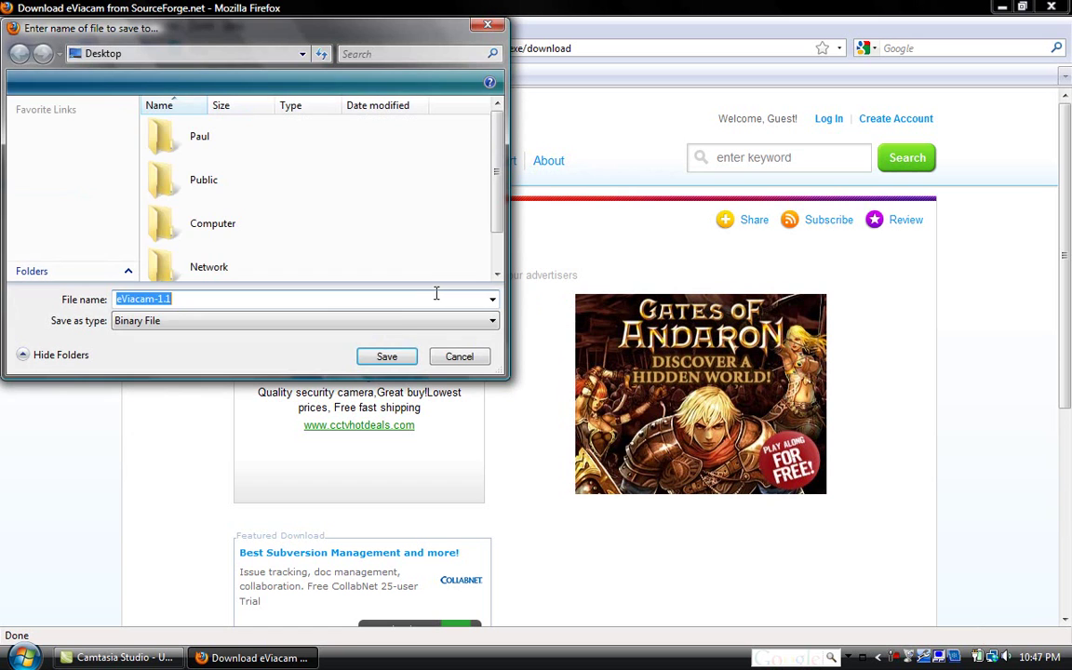
{"action": "left_click", "coordinate": [372, 360]}
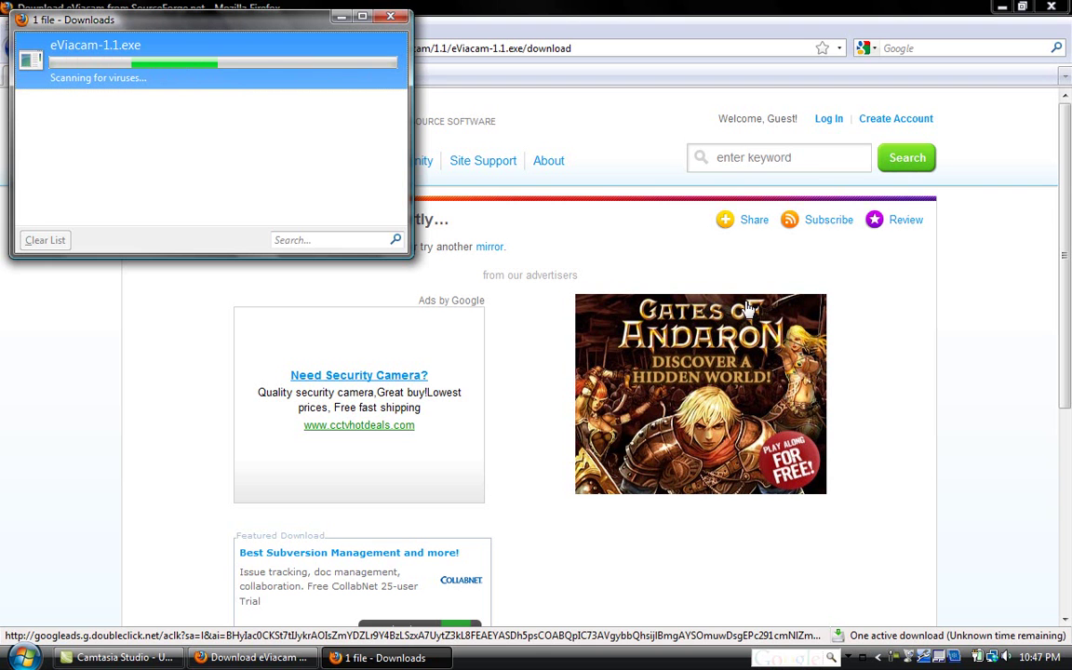
Minimize Firefox and run the eViacam-1.1 installer from the desktop
{"action": "left_click", "coordinate": [1001, 6]}
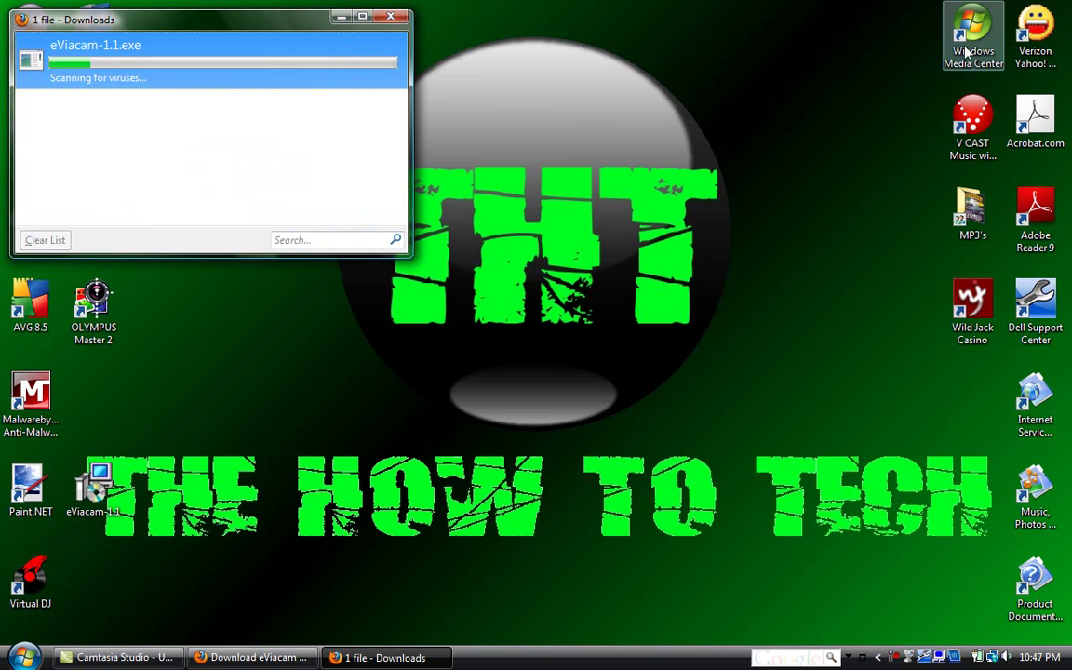
{"action": "left_click", "coordinate": [108, 485]}
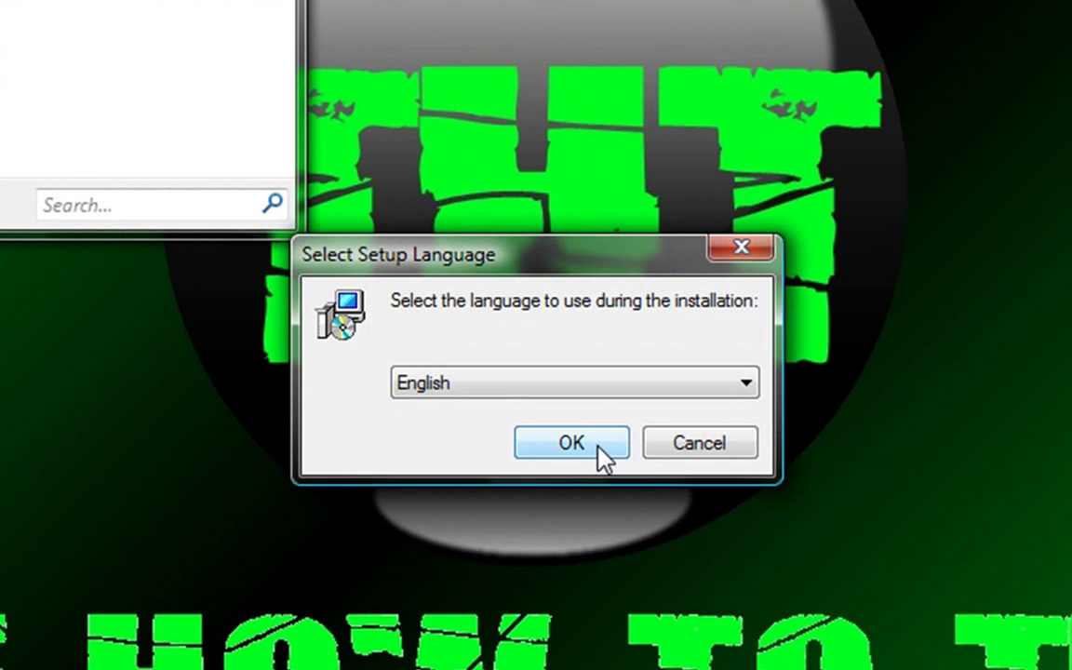
Install Enable Viacam 1.1 in English with the licence accepted, default folders and desktop icon
{"action": "left_click", "coordinate": [603, 455]}
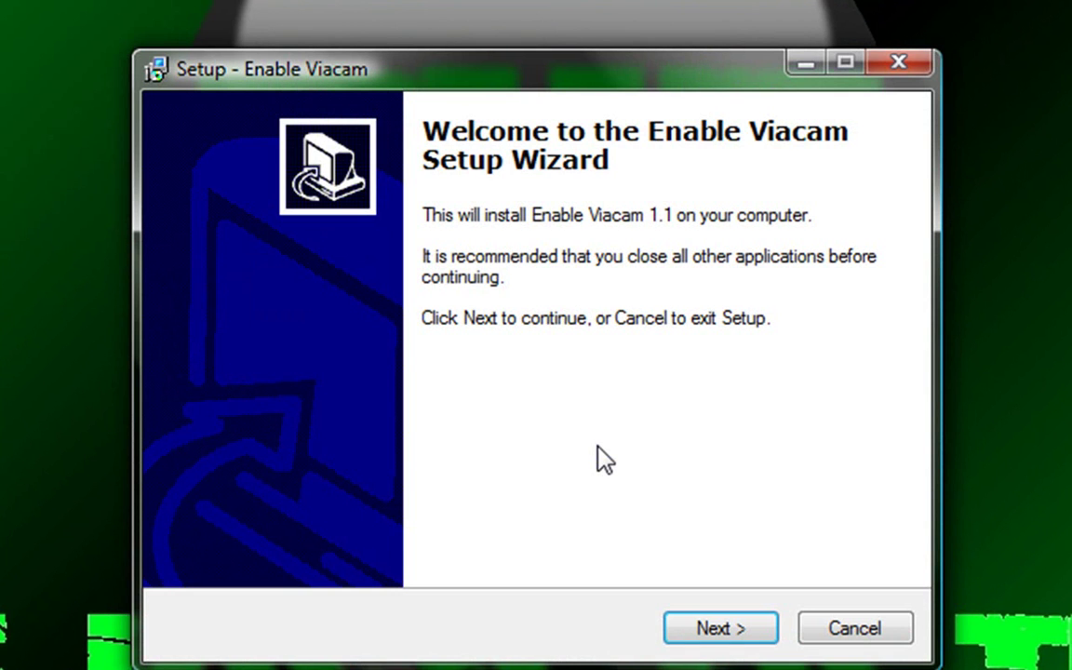
{"action": "left_click", "coordinate": [704, 642]}
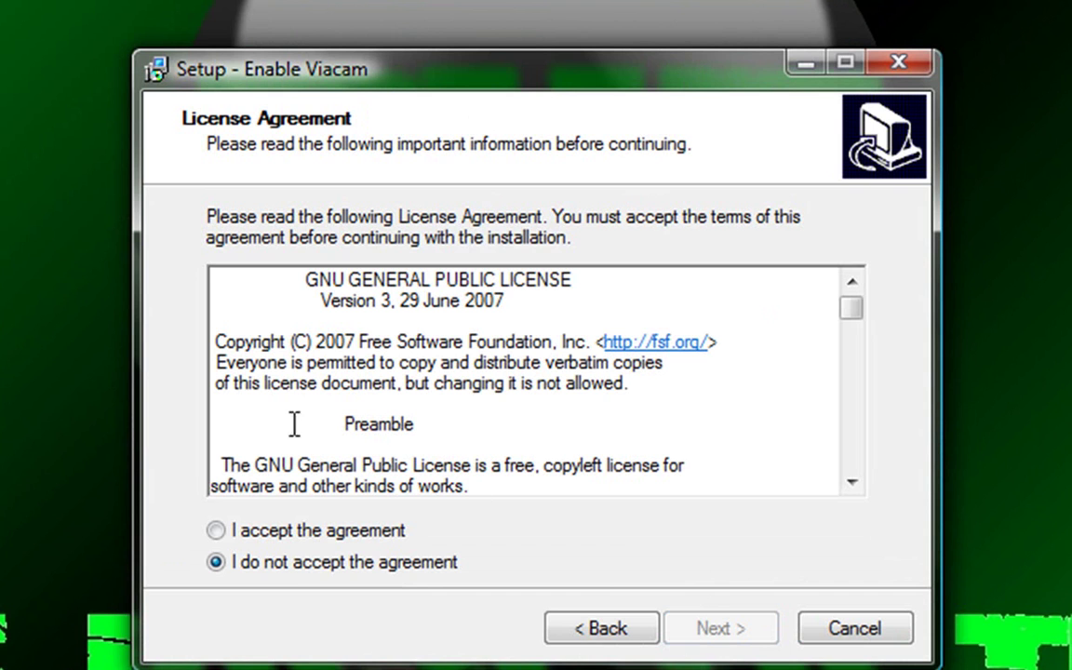
{"action": "left_click", "coordinate": [216, 532]}
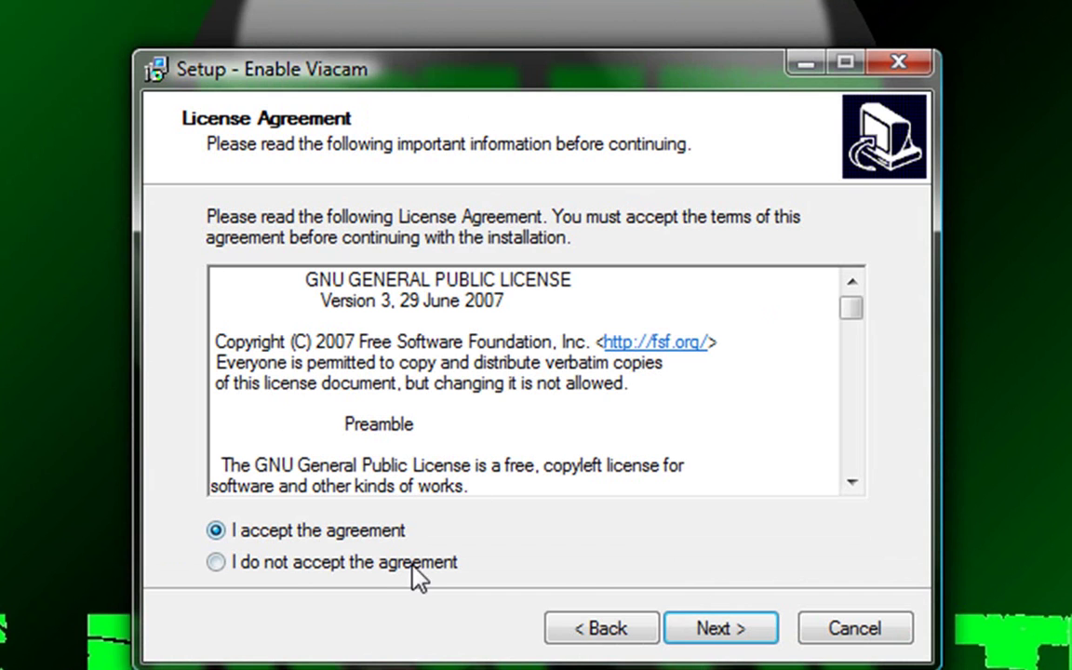
{"action": "left_click", "coordinate": [712, 647]}
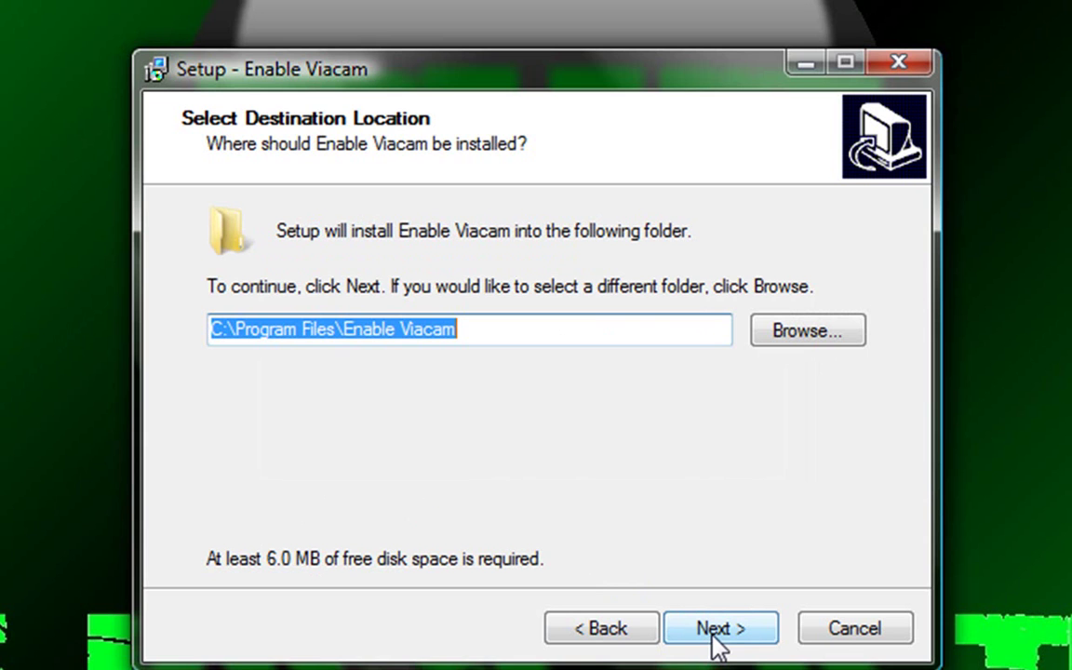
{"action": "left_click", "coordinate": [712, 637]}
{"action": "left_click", "coordinate": [712, 637]}
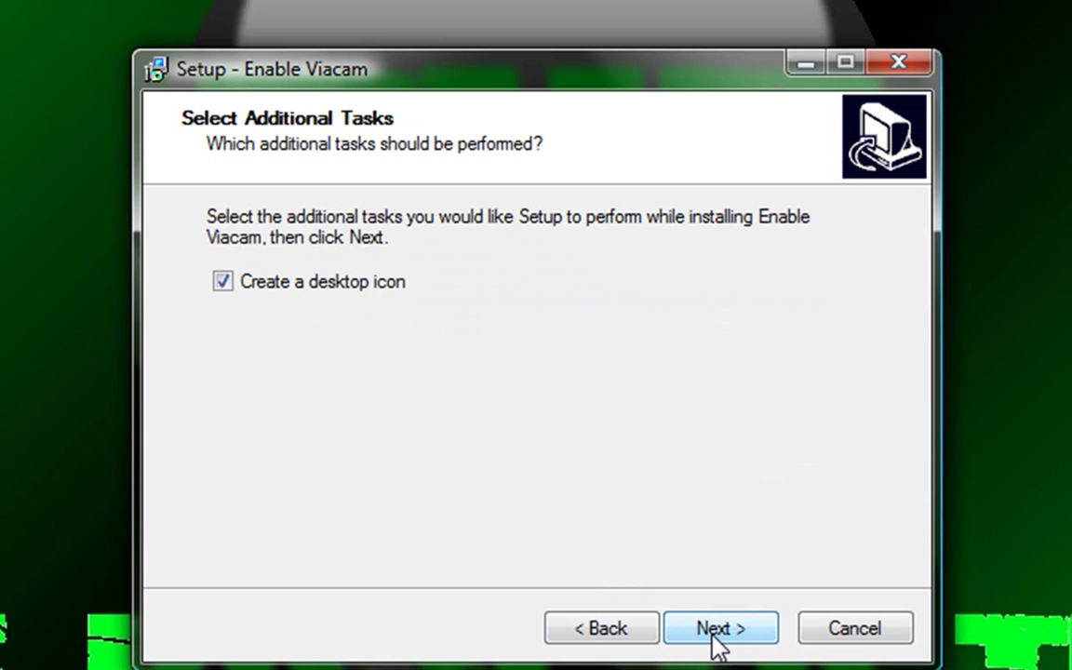
{"action": "left_click", "coordinate": [717, 637]}
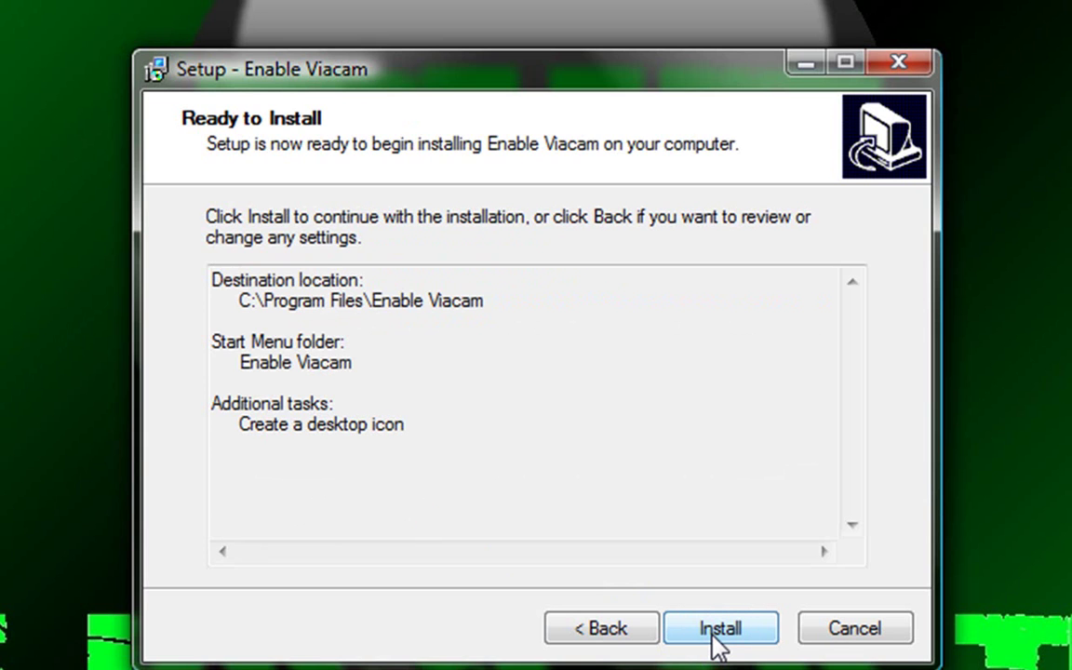
{"action": "left_click", "coordinate": [714, 637]}
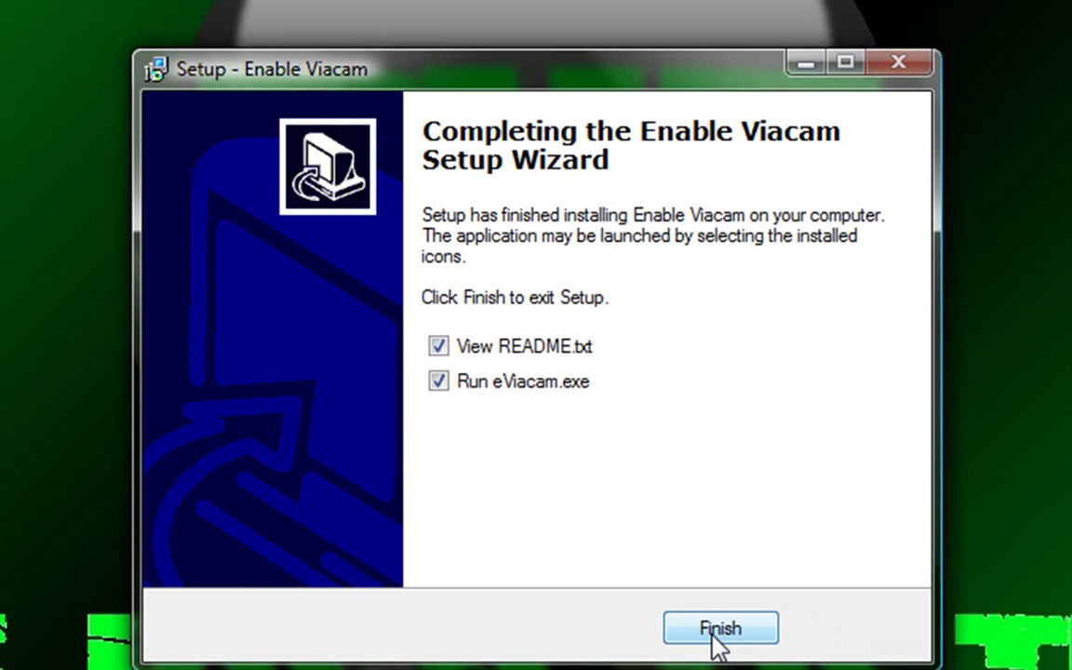
Finish setup without the README, then stretch the tracking box down over the hand
{"action": "left_click", "coordinate": [438, 346]}
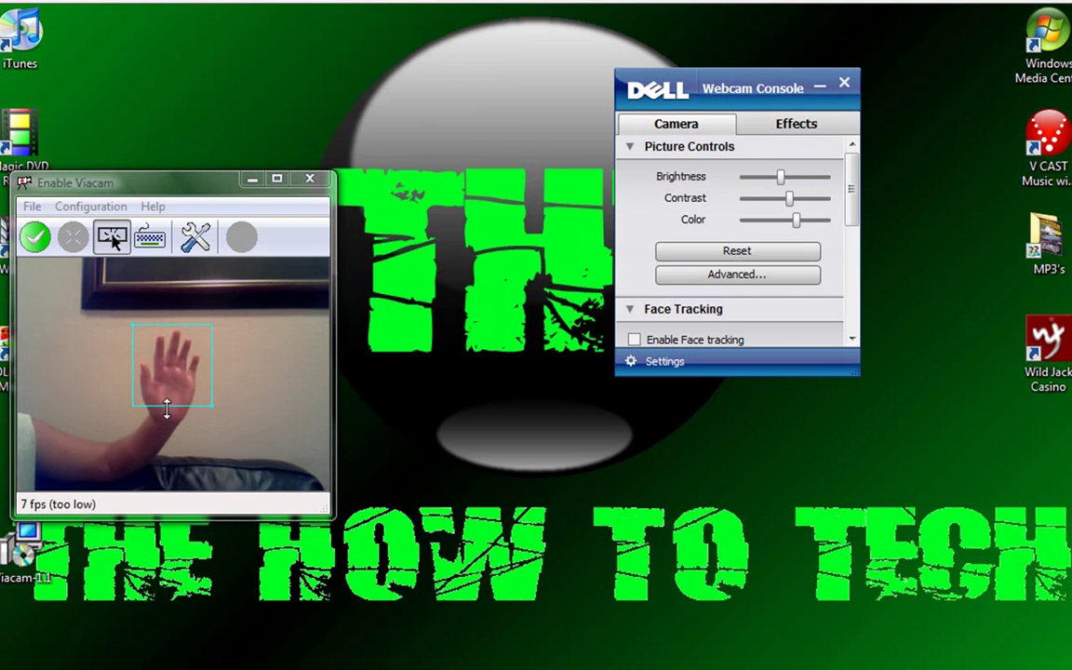
{"action": "left_click_drag", "start_coordinate": [169, 408], "coordinate": [174, 429]}
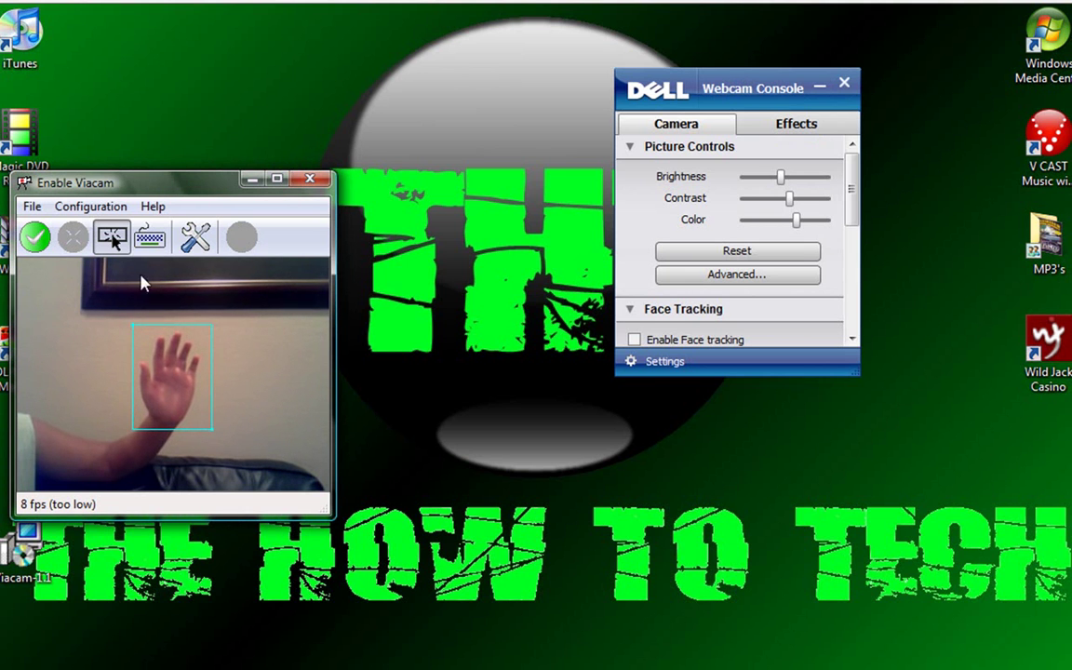
Enable hand tracking, then disable it and close eViacam, confirming each prompt with Yes
{"action": "left_click", "coordinate": [38, 241]}
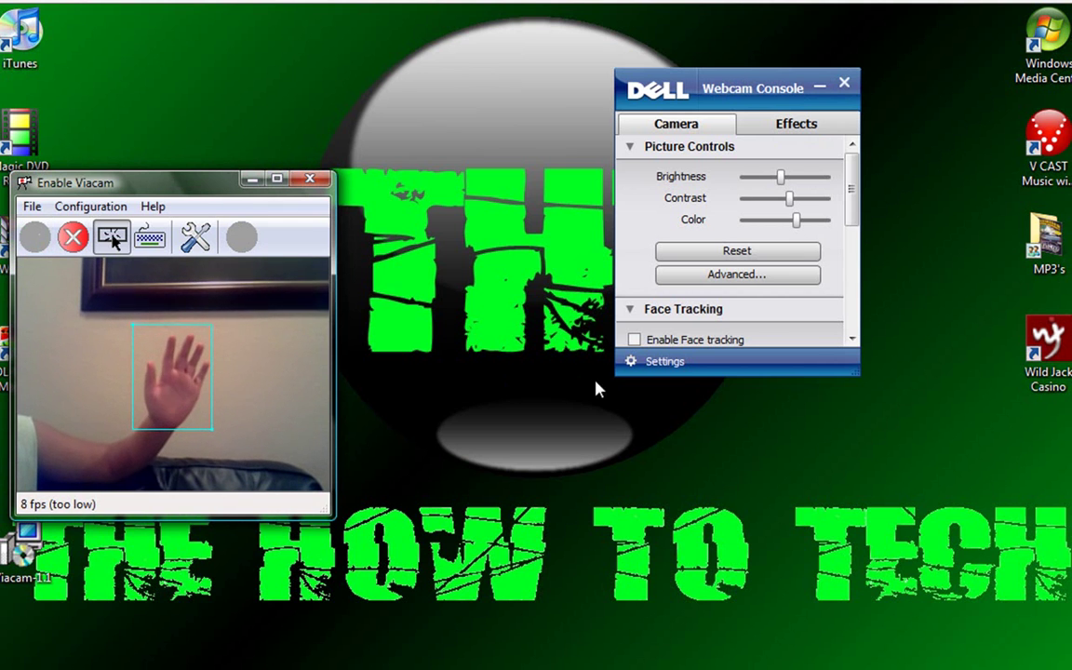
{"action": "left_click", "coordinate": [531, 387]}
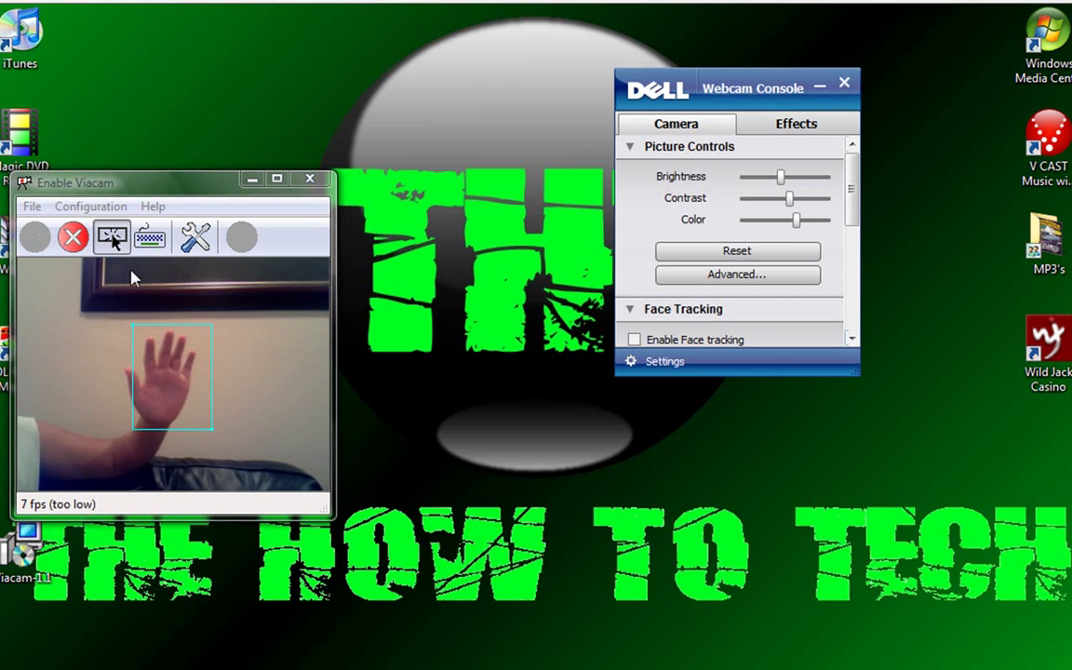
{"action": "left_click", "coordinate": [74, 239]}
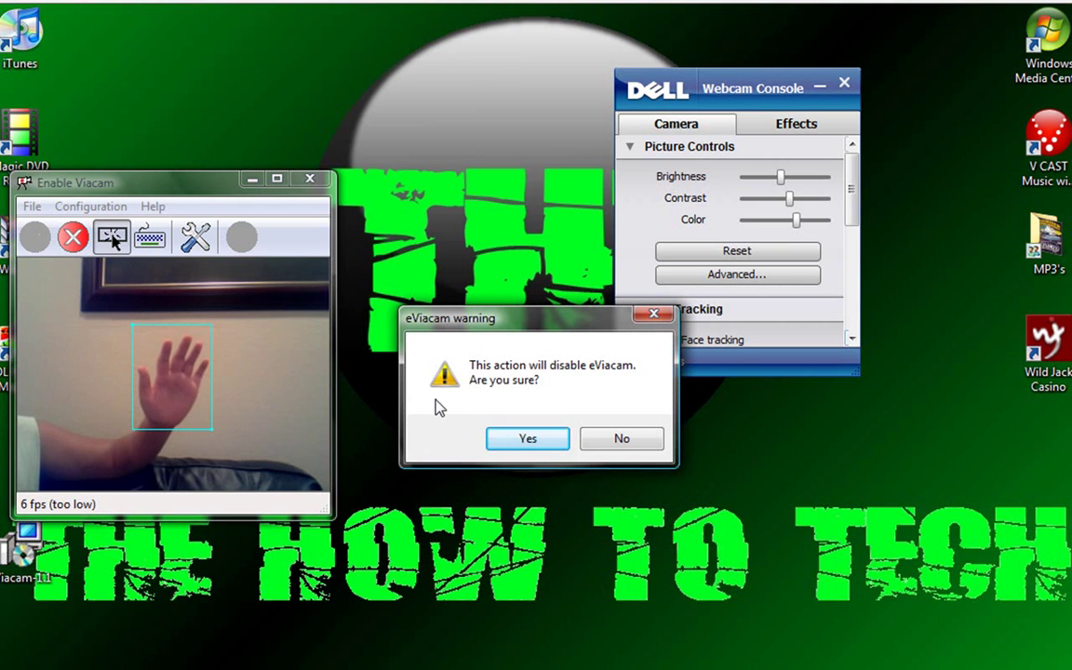
{"action": "left_click", "coordinate": [539, 449]}
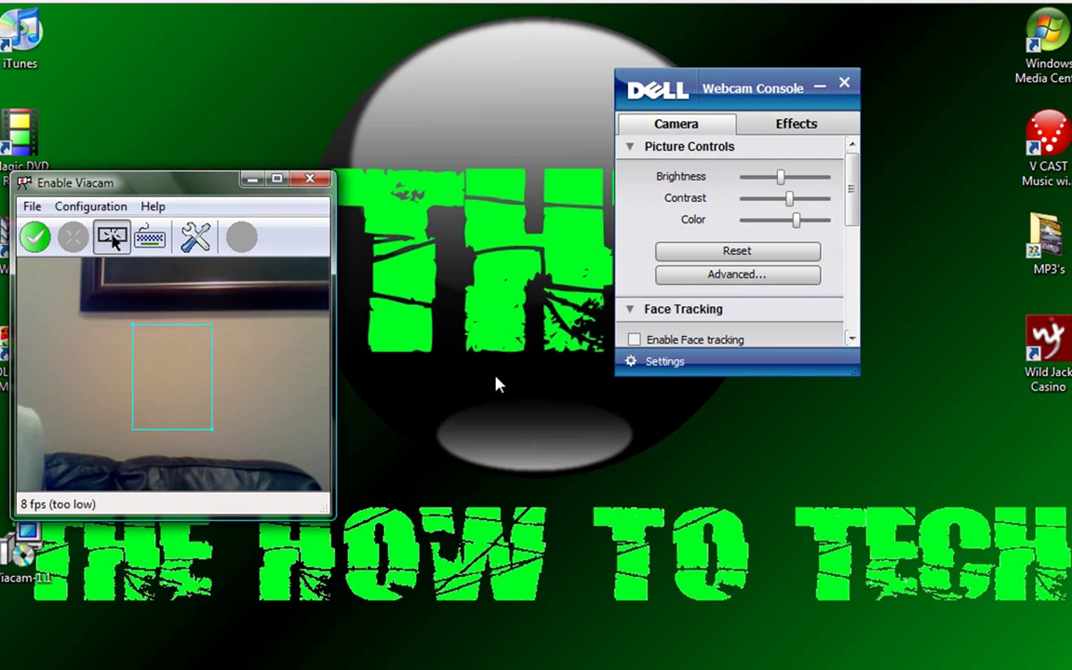
{"action": "left_click", "coordinate": [321, 181]}
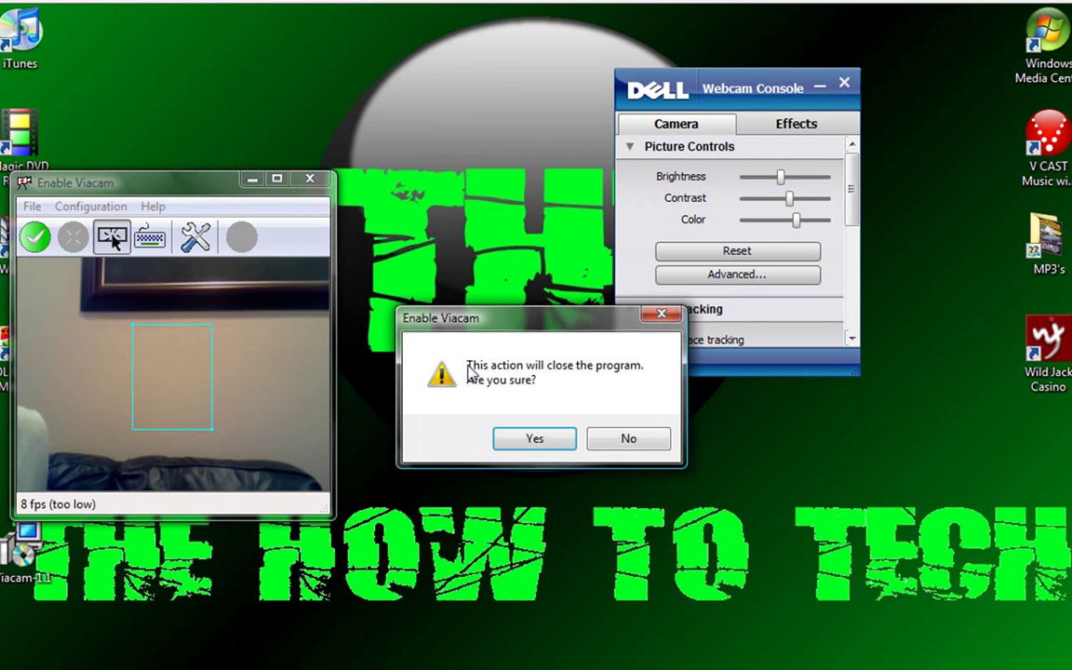
{"action": "left_click", "coordinate": [526, 445]}
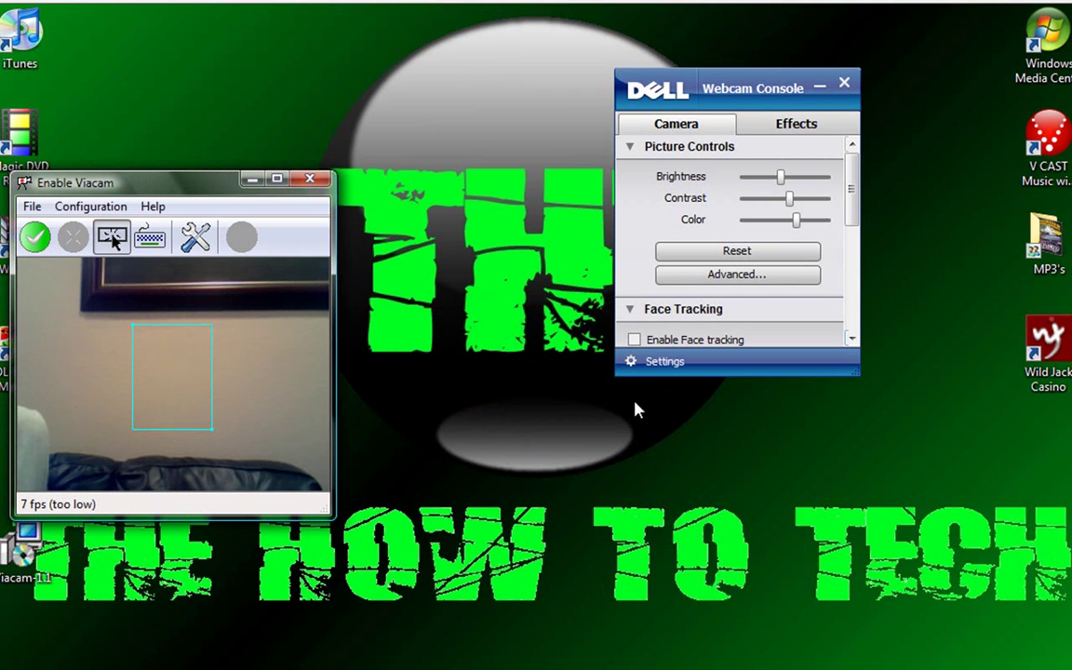